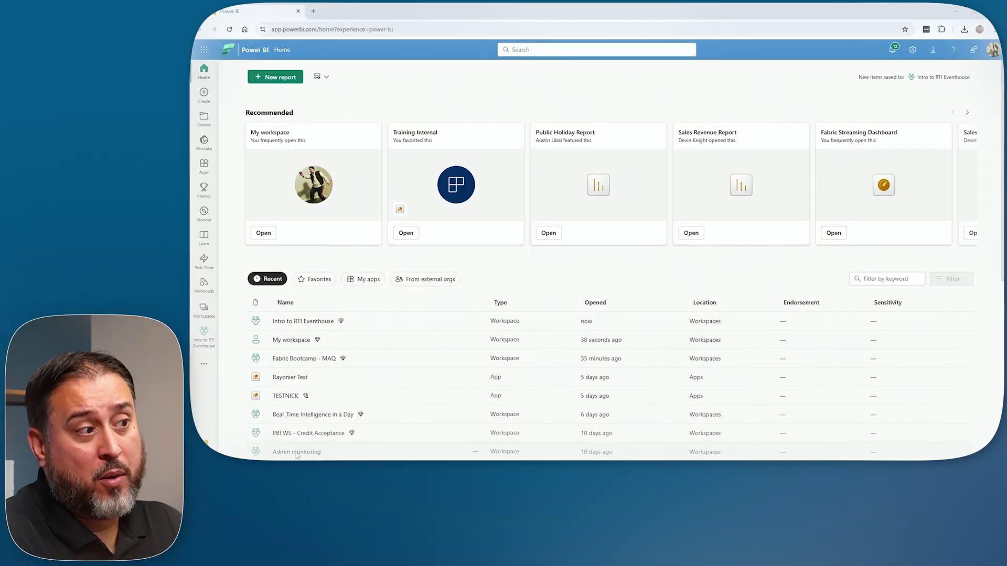
Start a new Eventhouse item in the Intro to RTI Eventhouse workspace
click(211, 342)
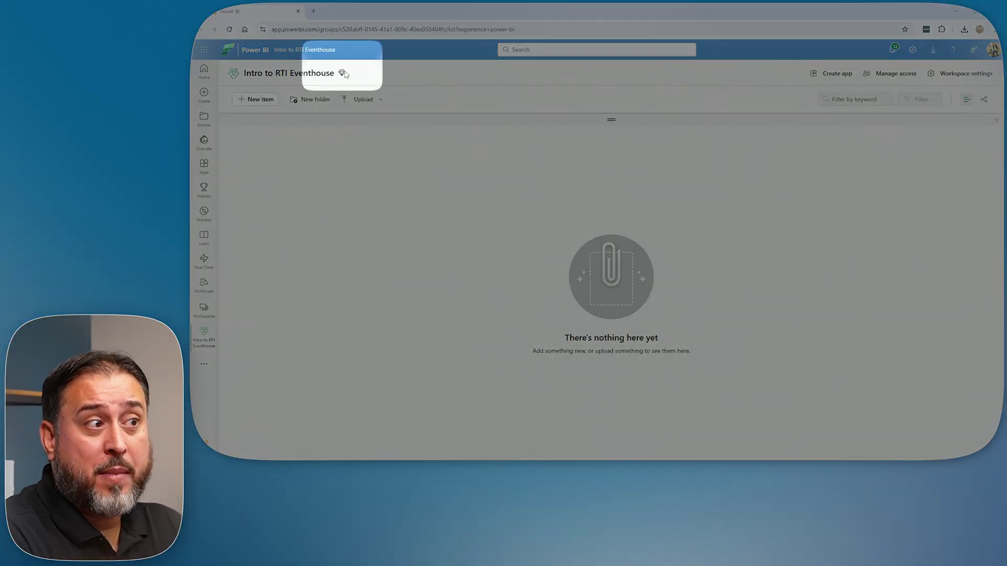
mouse_move(345, 74)
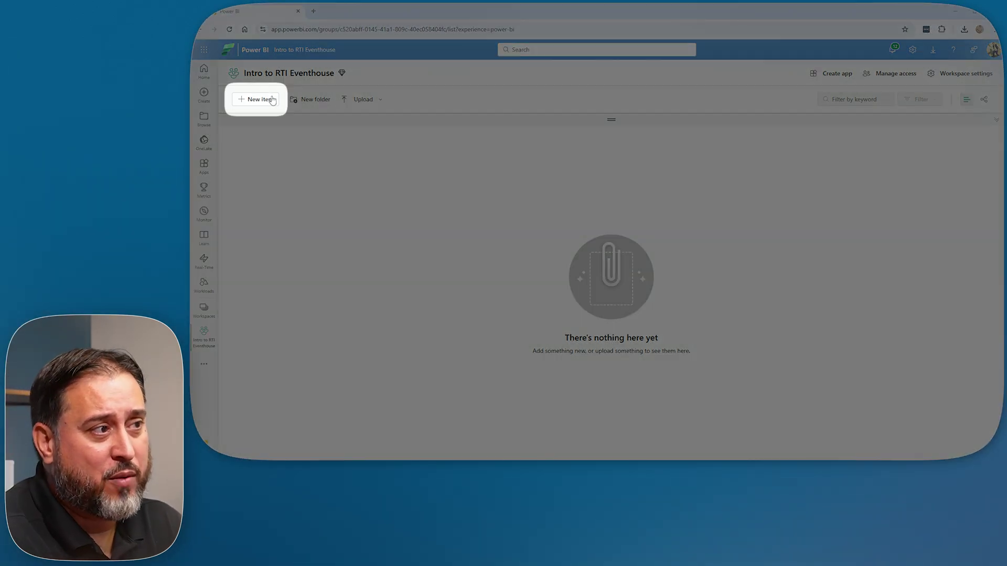
click(272, 100)
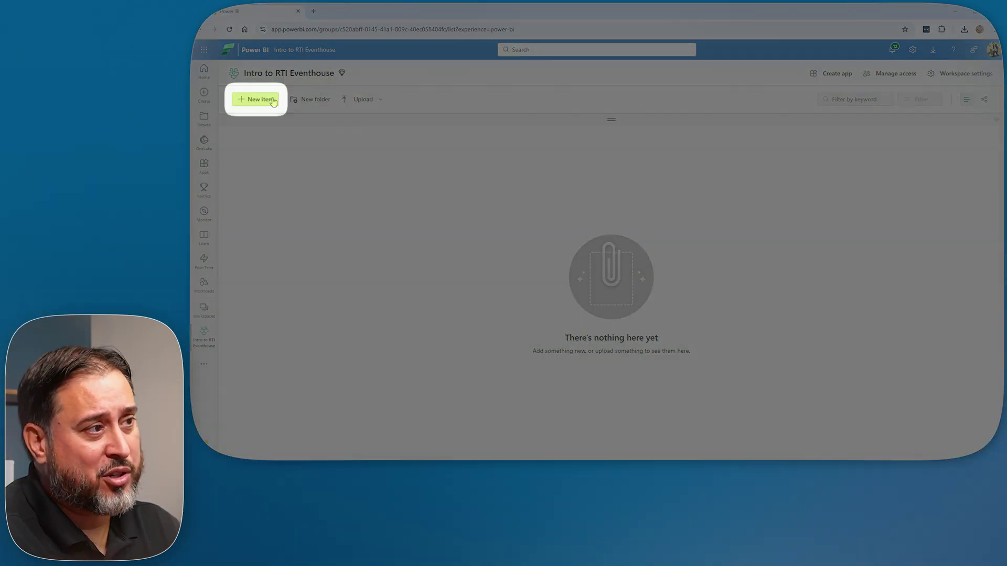
scroll(801, 337, down, 4)
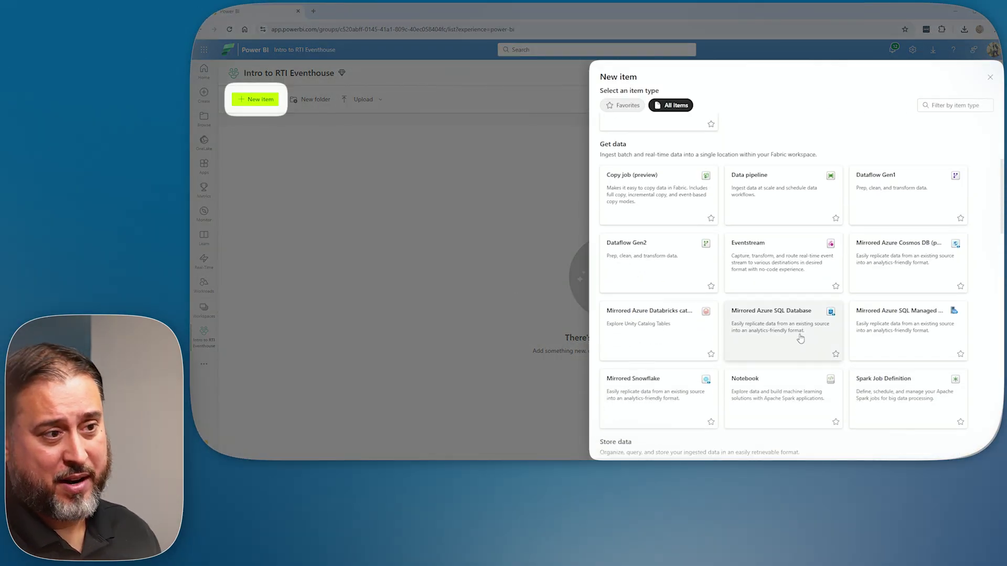
scroll(794, 344, down, 3)
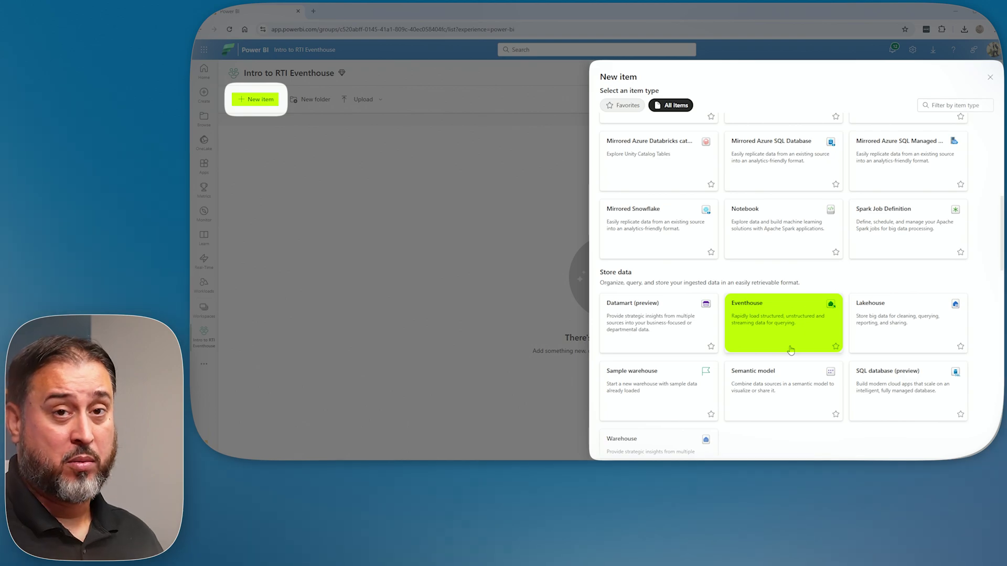
click(790, 349)
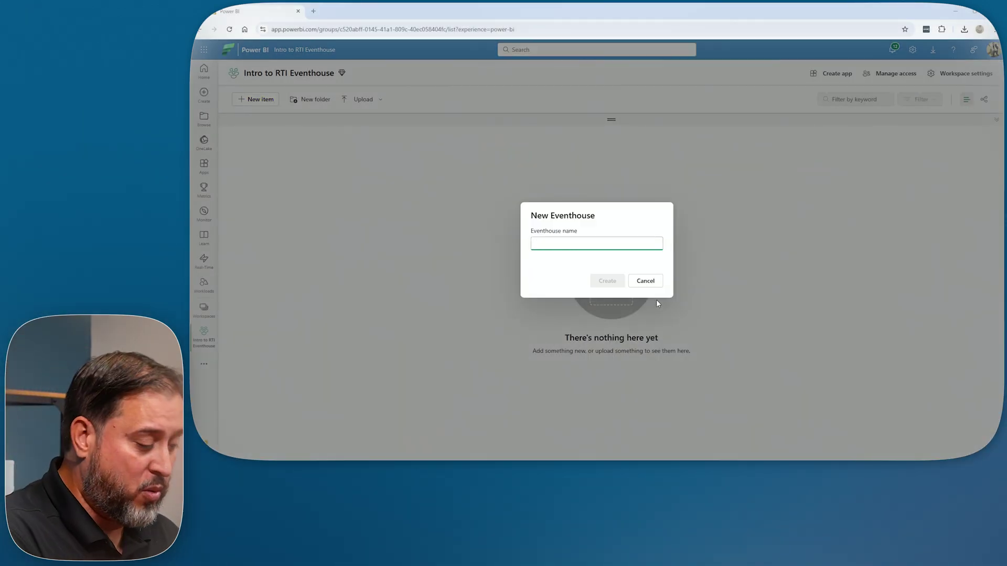
Name the new eventhouse Test_Eventhouse, using an underscore instead of a space, and create it
text(T)
key(BackSpace)
text(Tes)
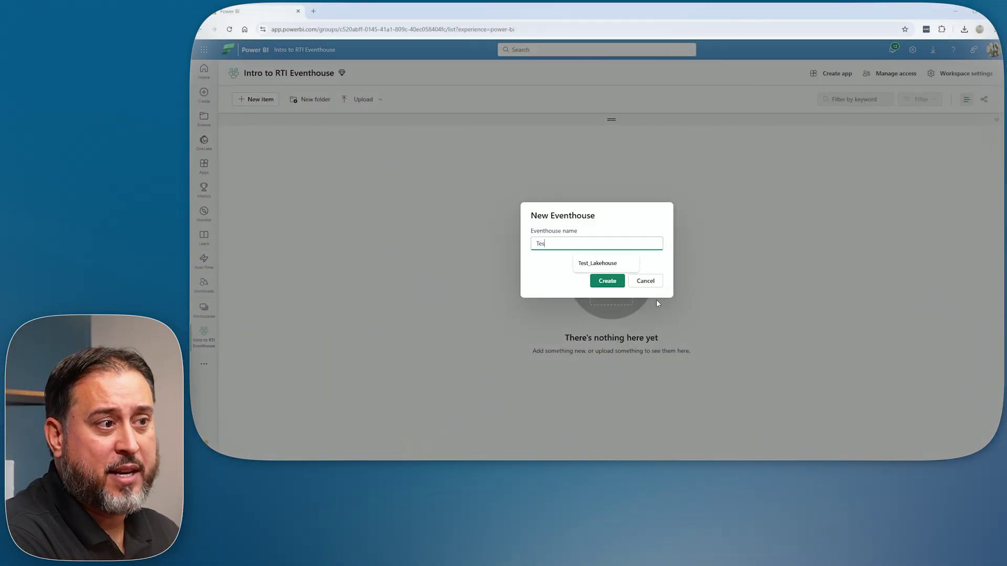
text(t Eventh)
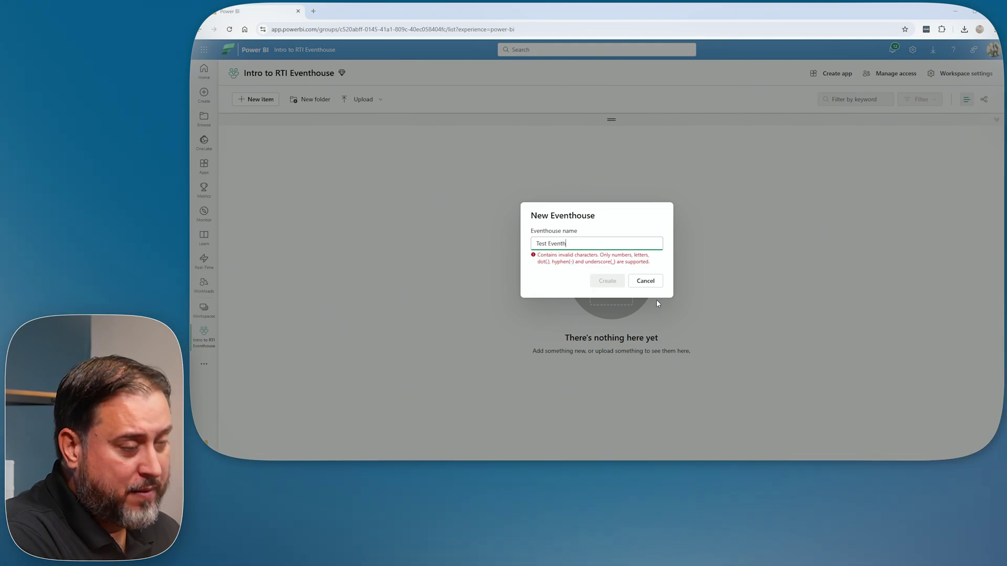
text(ouse)
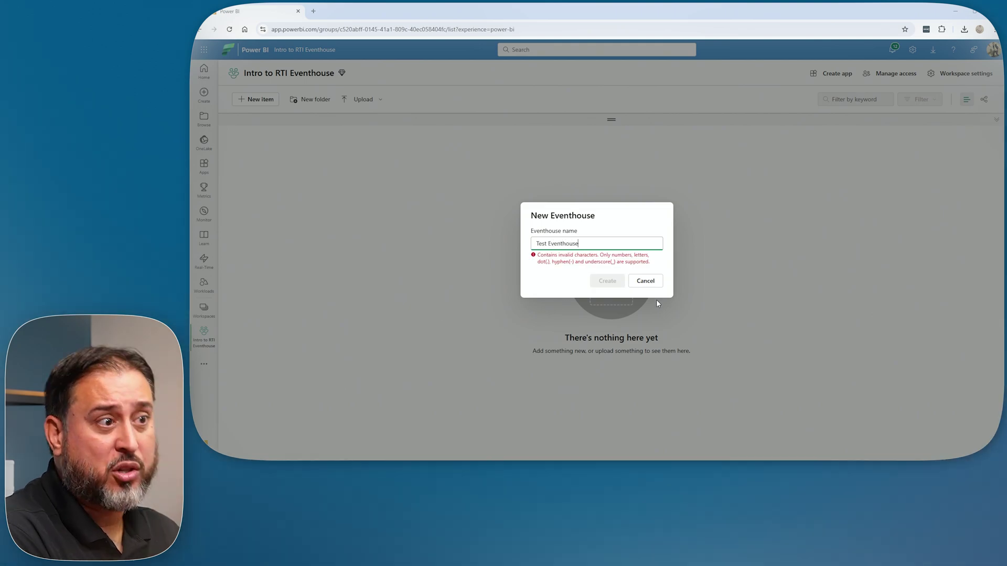
click(549, 243)
key(BackSpace)
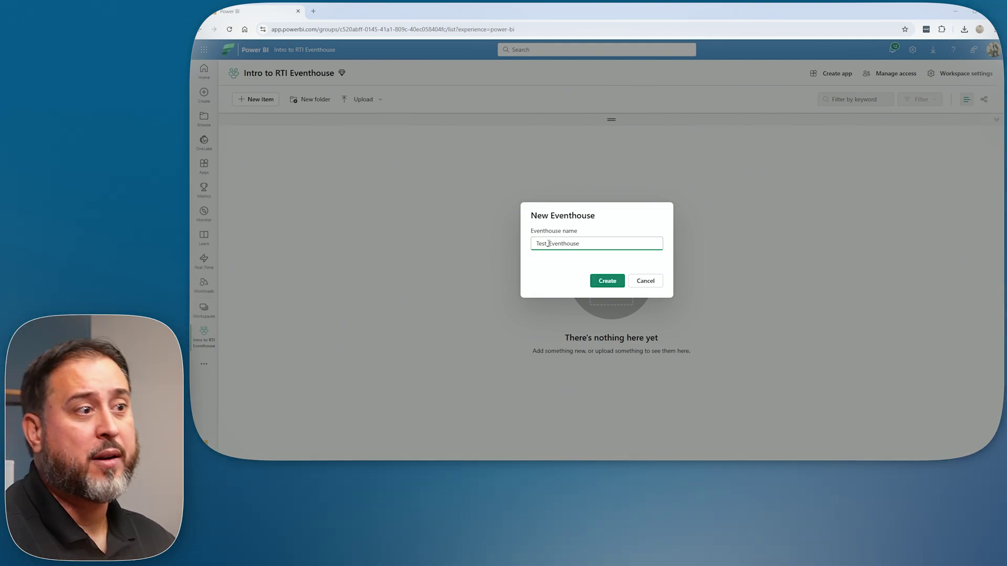
click(607, 281)
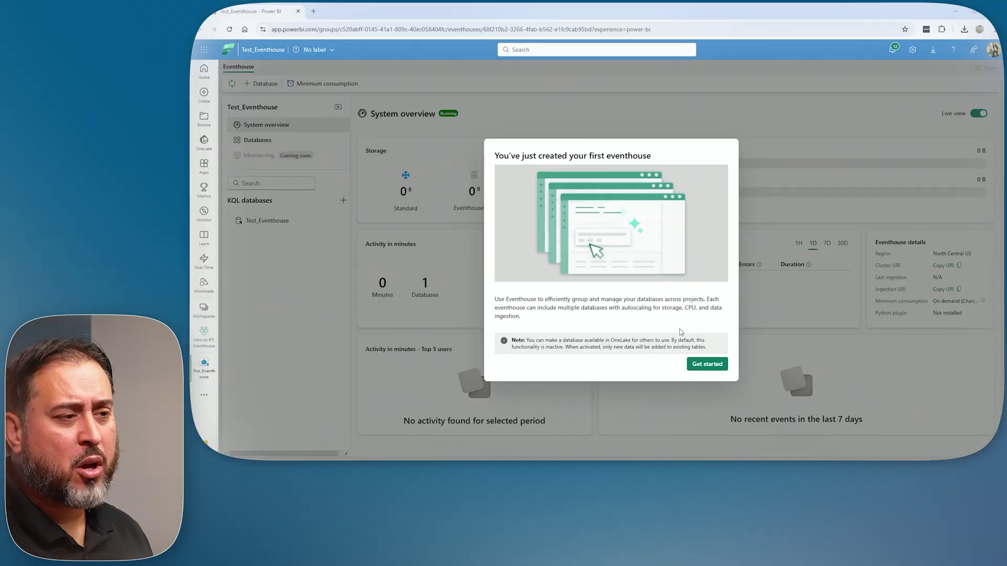
Go through the five-part introductory tour of the new eventhouse and dismiss it
click(700, 365)
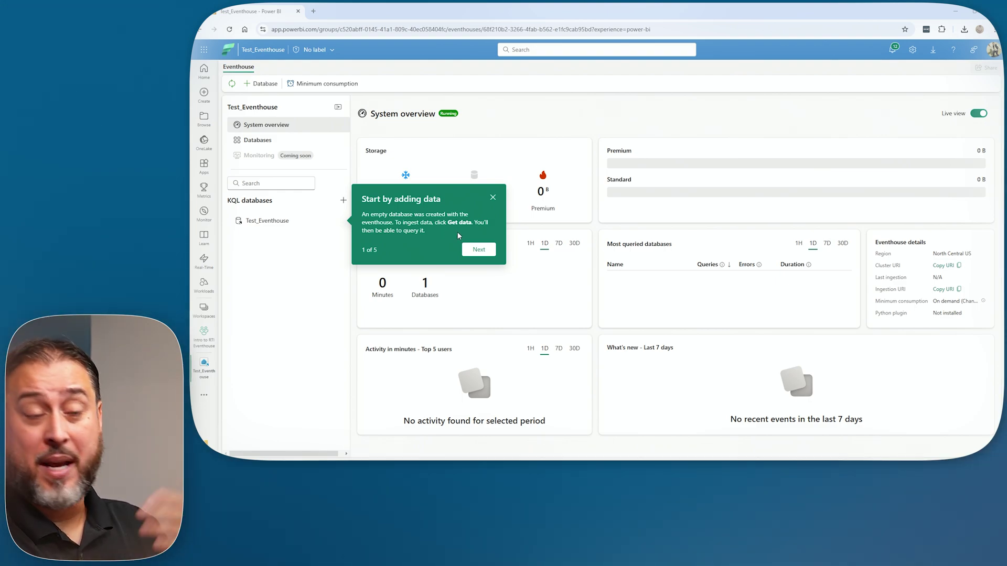
click(476, 249)
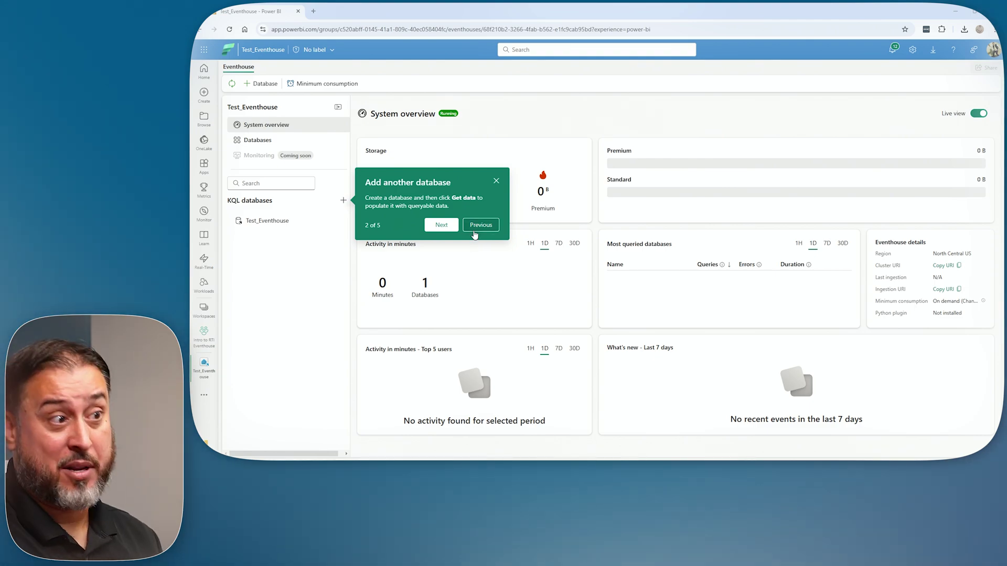
click(441, 224)
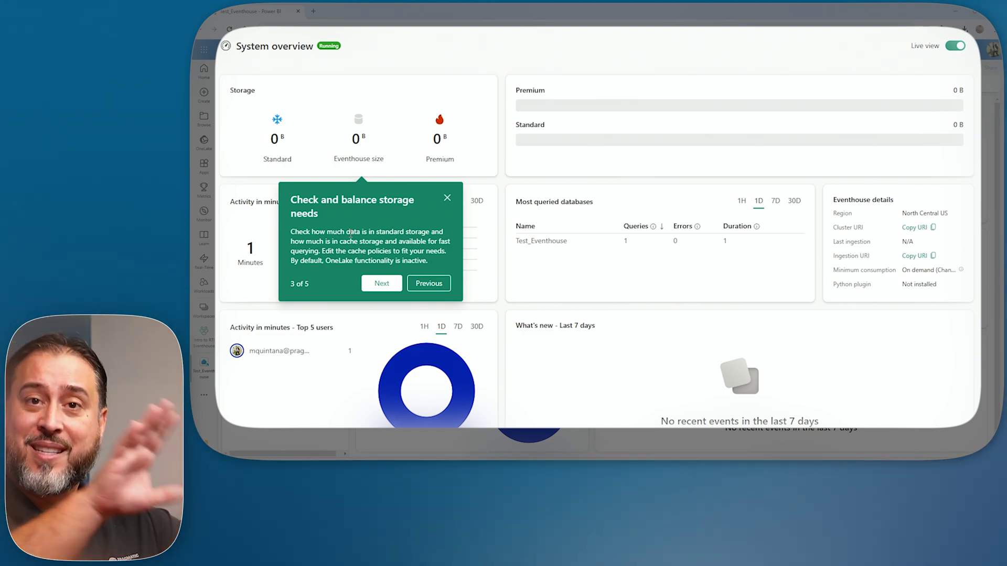
click(366, 286)
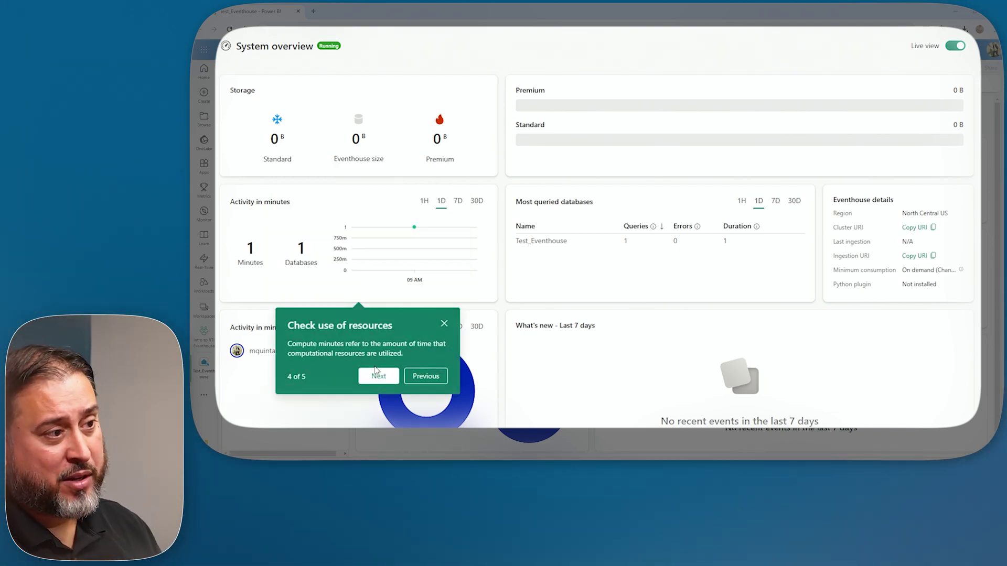
click(377, 375)
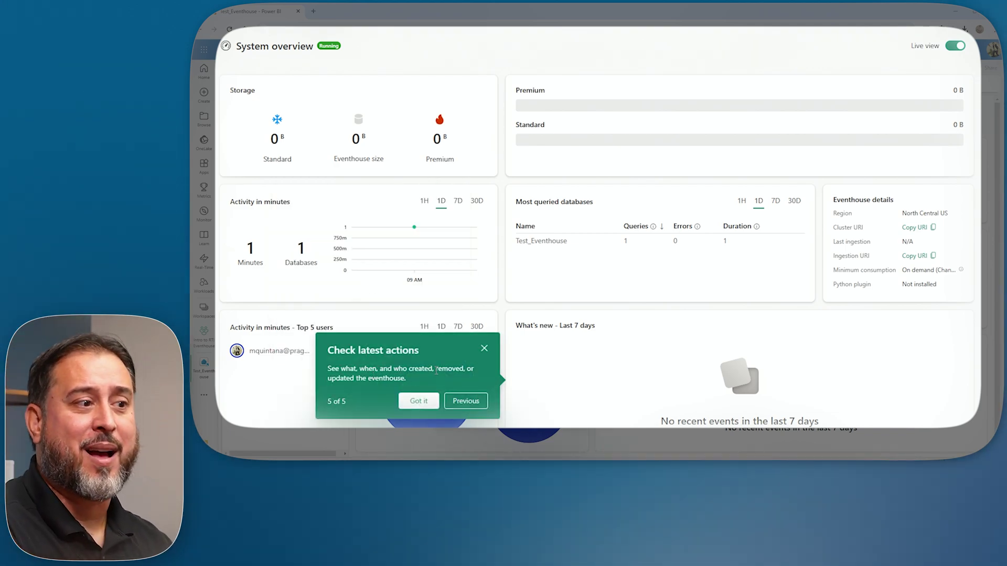
click(425, 400)
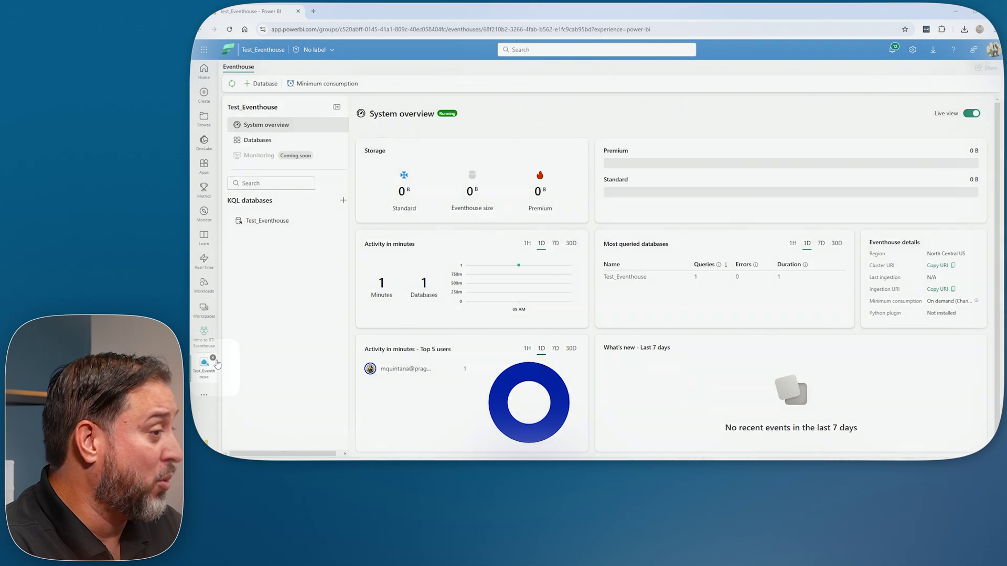
Close the open Test_Eventhouse item and switch from the Power BI experience to Real-Time Intelligence
click(212, 357)
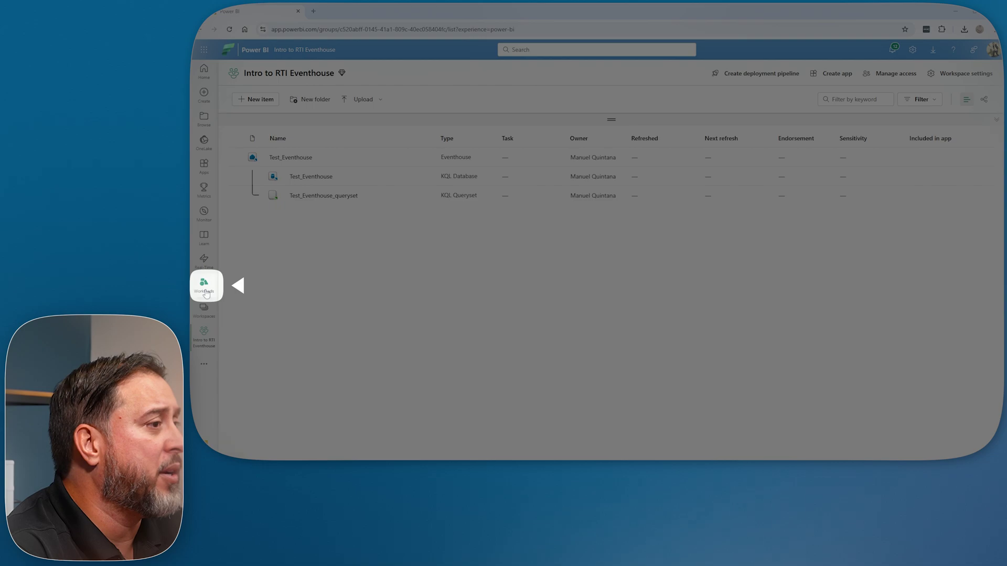
click(205, 292)
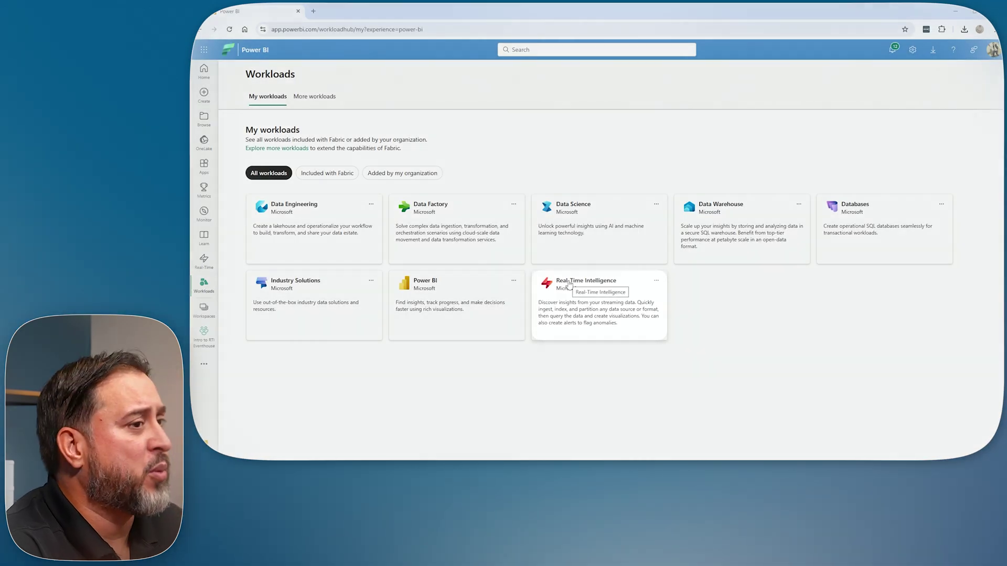
click(570, 284)
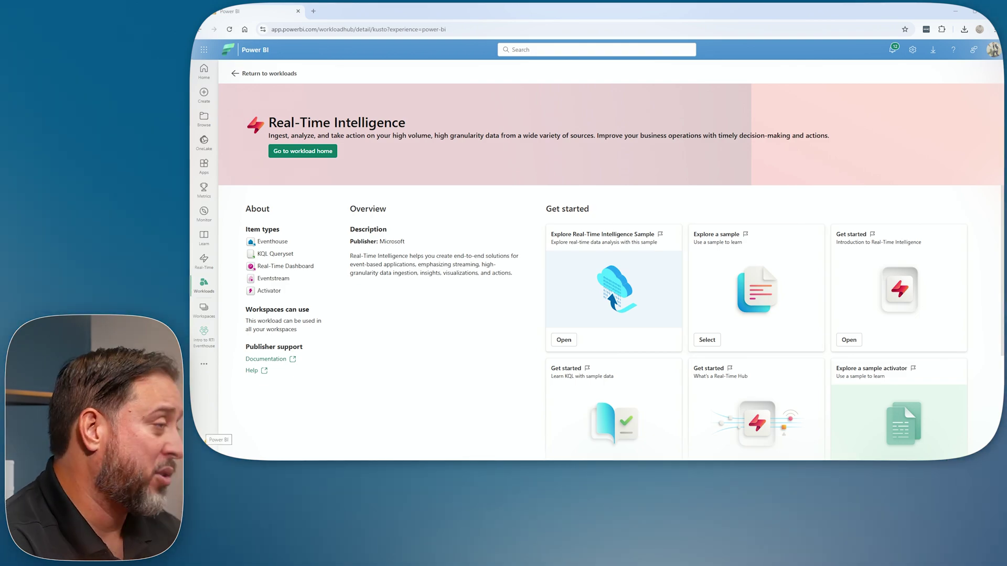
click(204, 446)
click(239, 411)
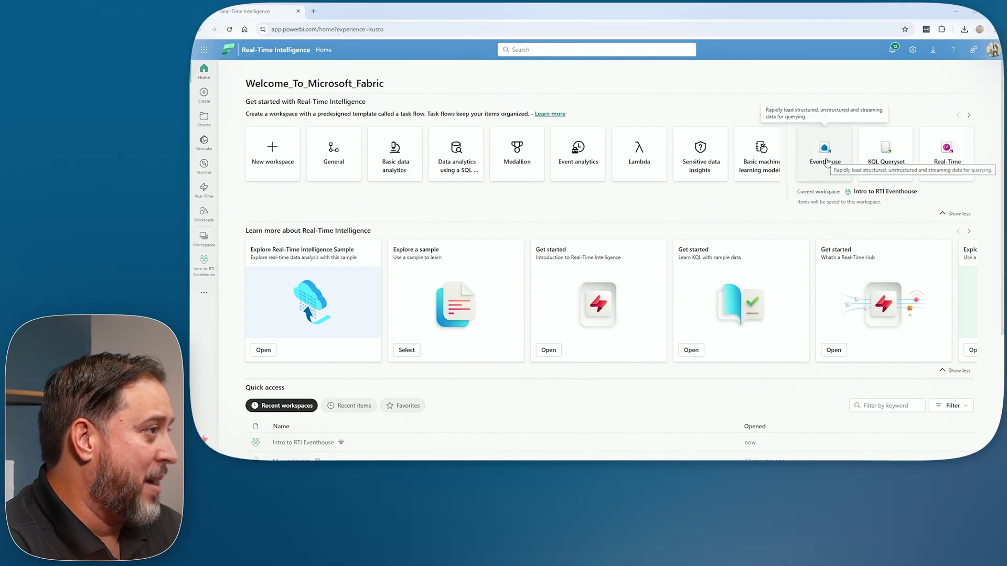
Look over the sample gallery in the Real-Time Intelligence workload, close it, and open the Real-Time Intelligence Sample
click(204, 212)
click(573, 304)
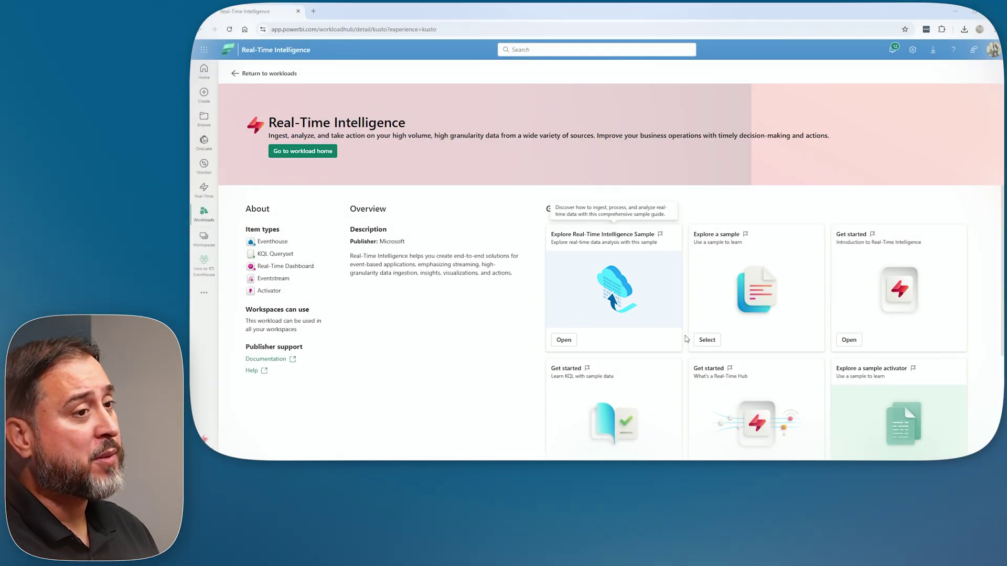
click(710, 347)
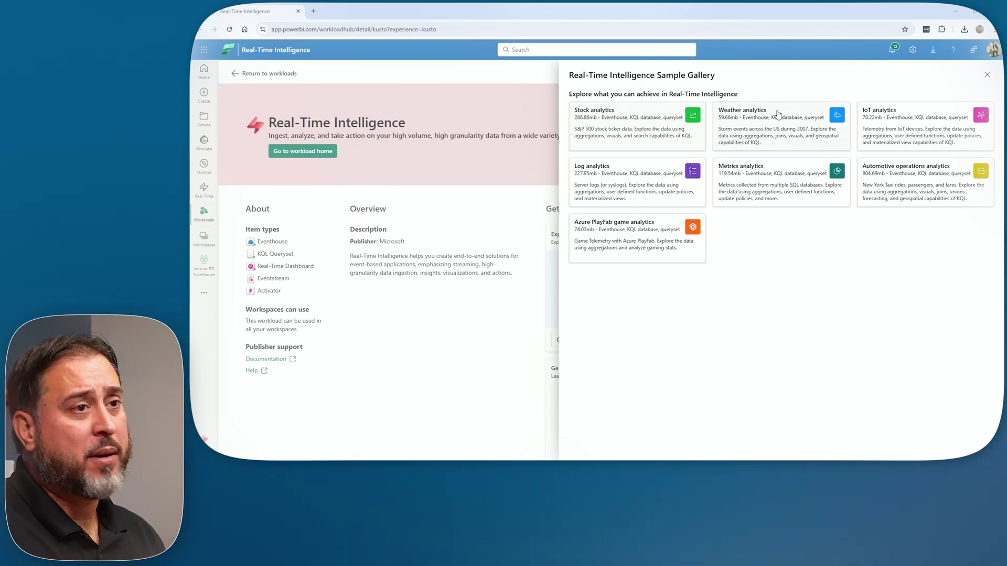
click(986, 77)
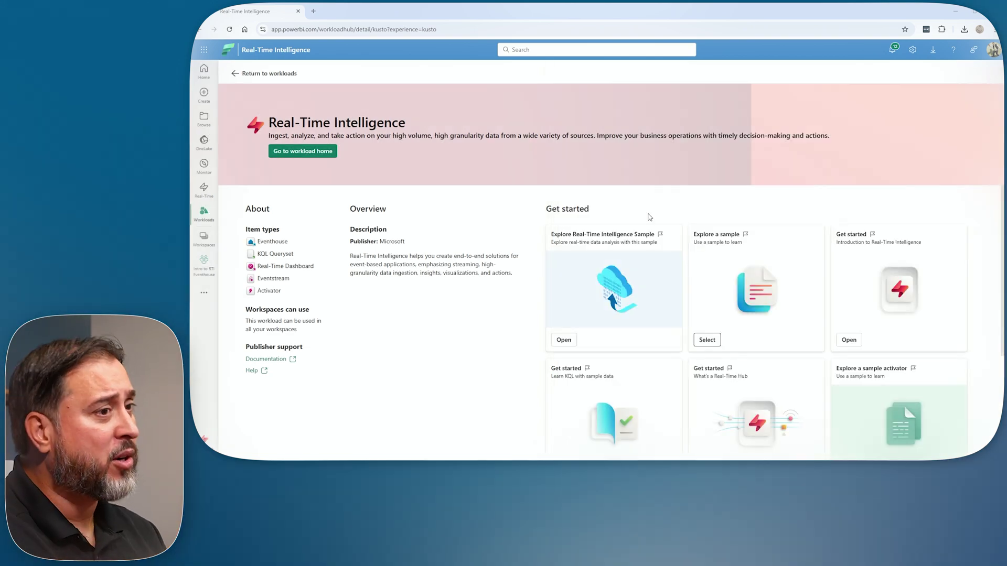
click(563, 339)
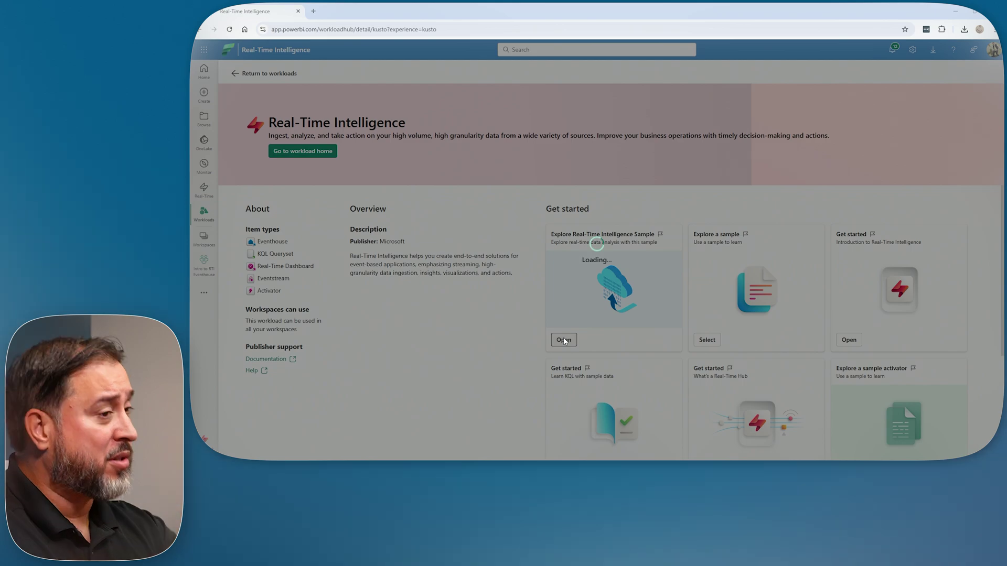
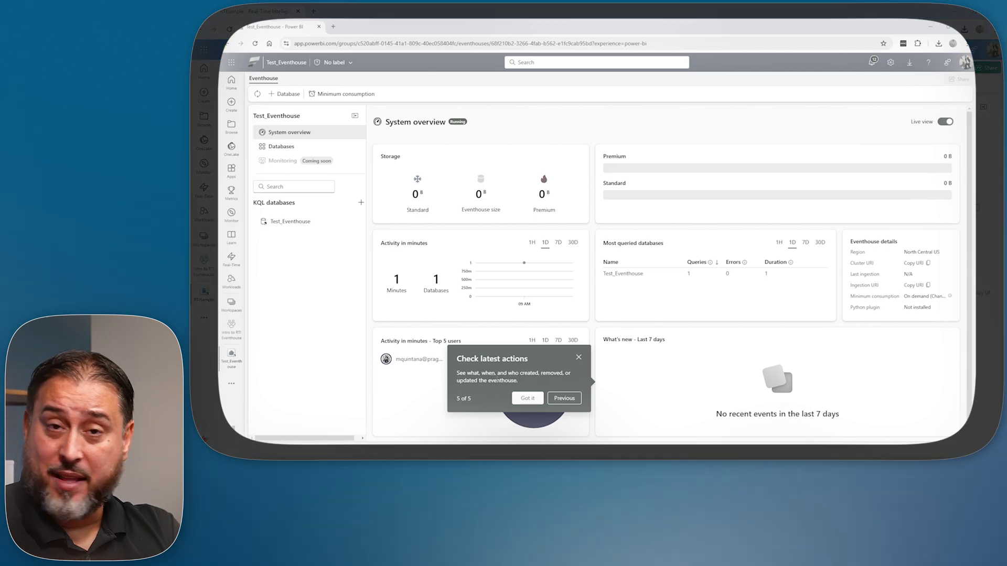
click(527, 398)
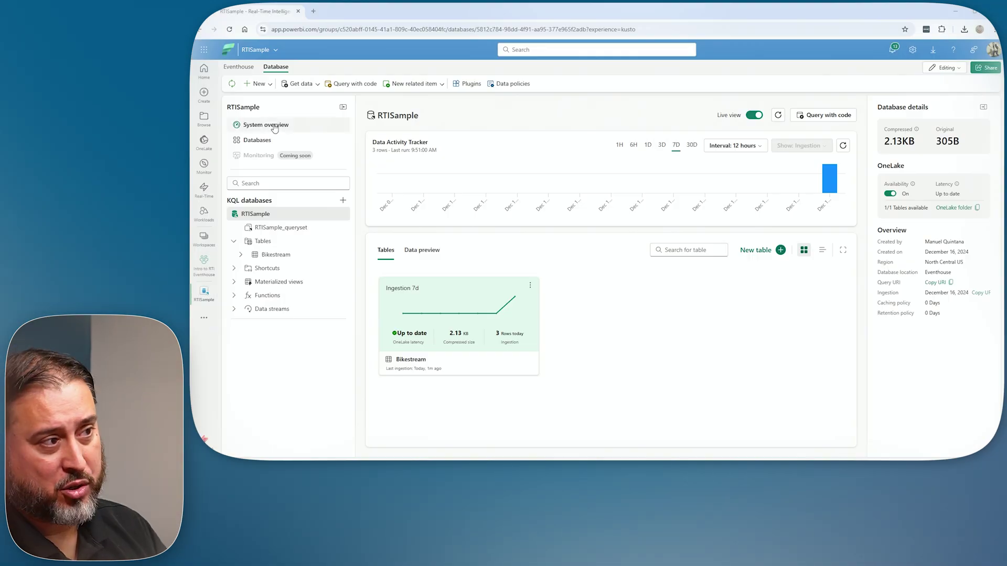
Review the RTISample eventhouse's system overview and the data activity of its RTISample KQL database
click(273, 125)
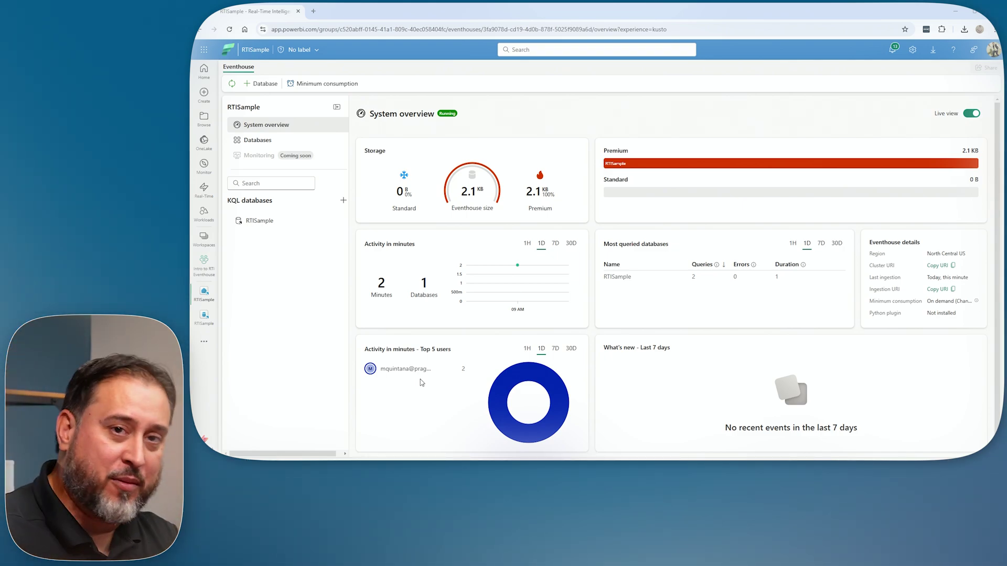
click(263, 222)
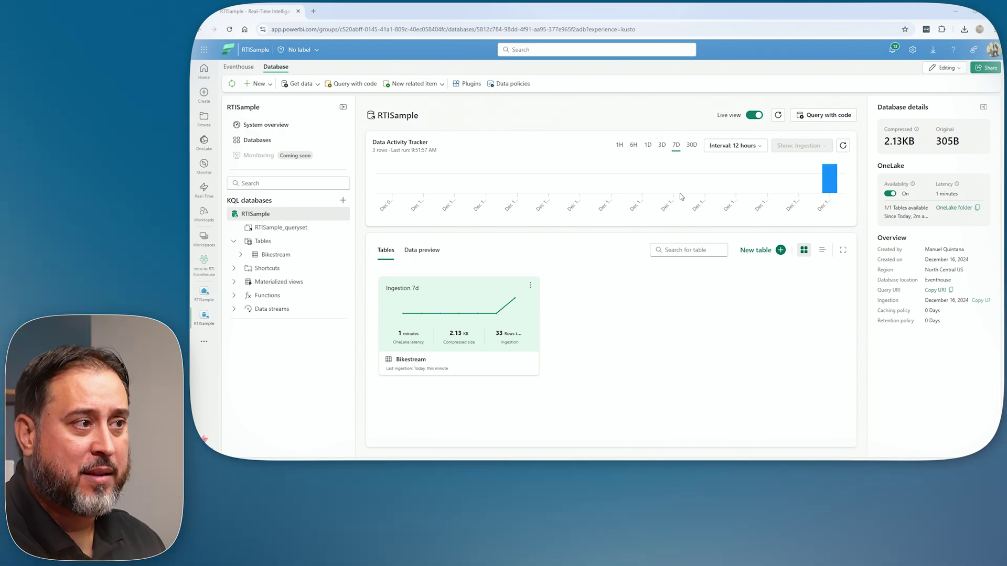
mouse_move(829, 181)
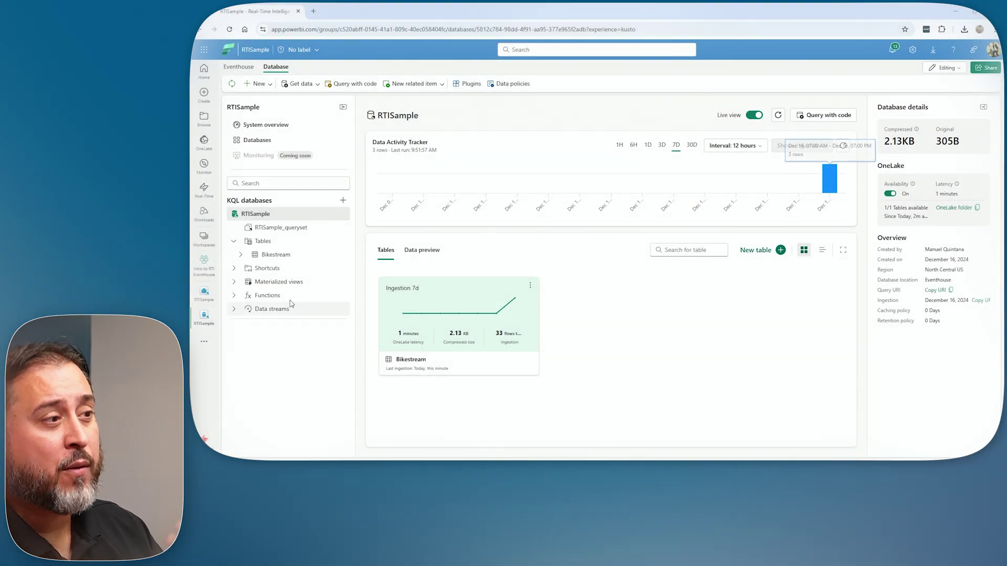
Examine the Bikestream table's columns, schema insights and data preview
click(282, 257)
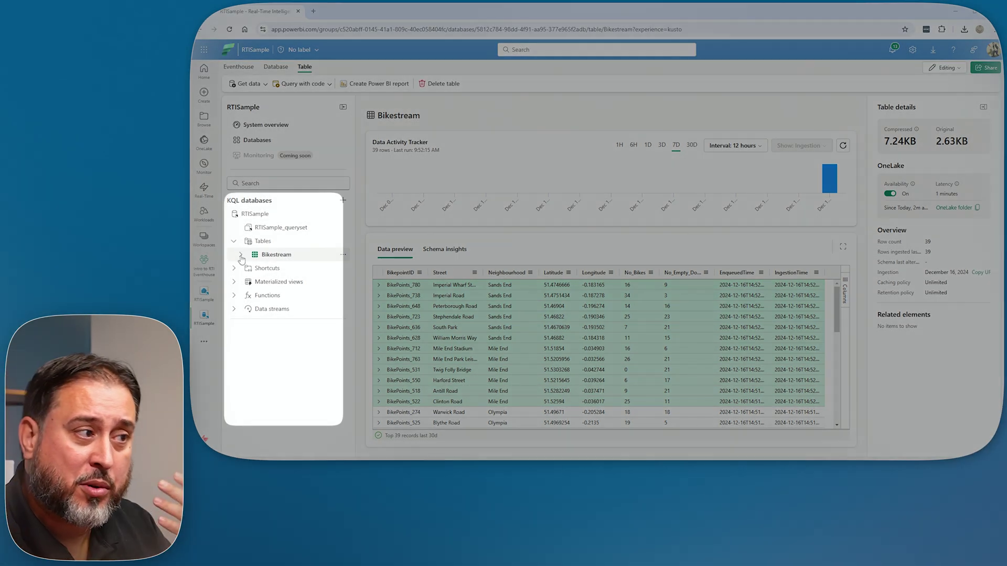
click(240, 256)
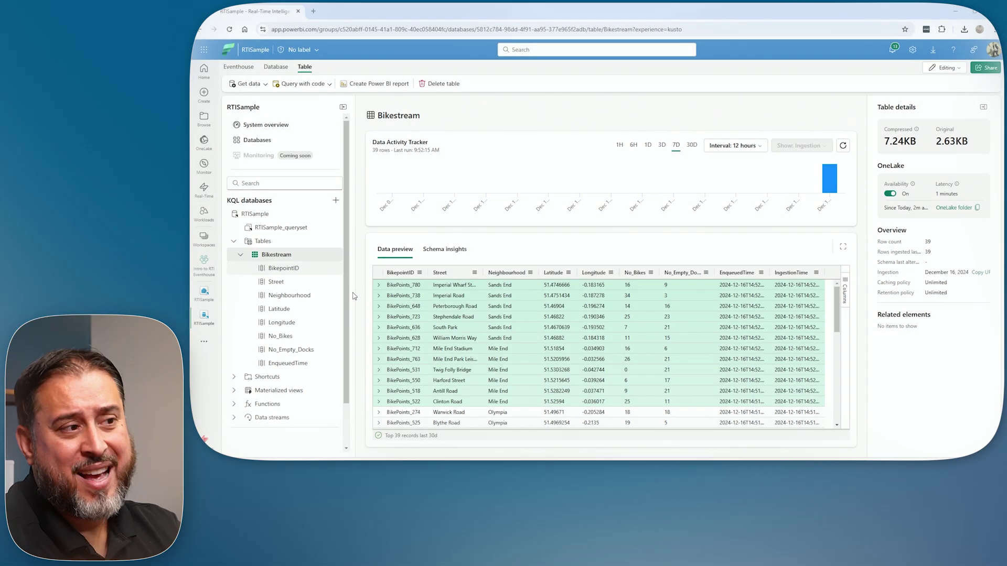
click(439, 250)
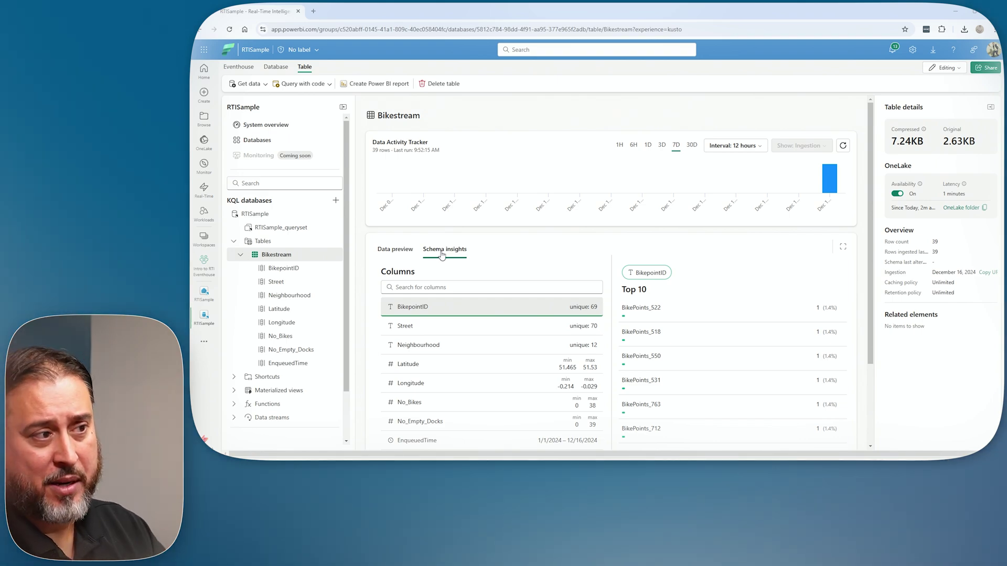
click(394, 250)
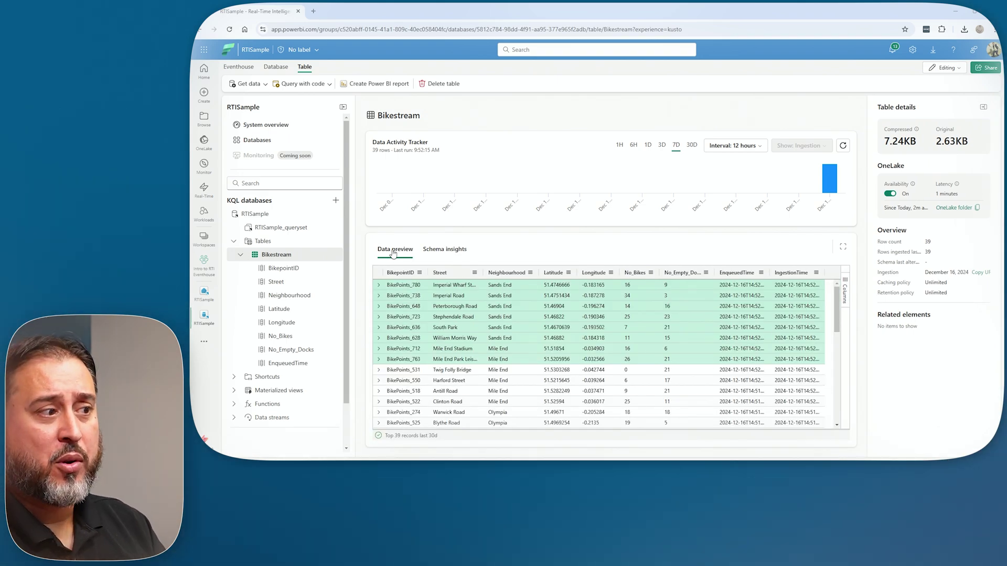
View the data streams connected to the RTISample database
click(242, 419)
scroll(241, 418, down, 1)
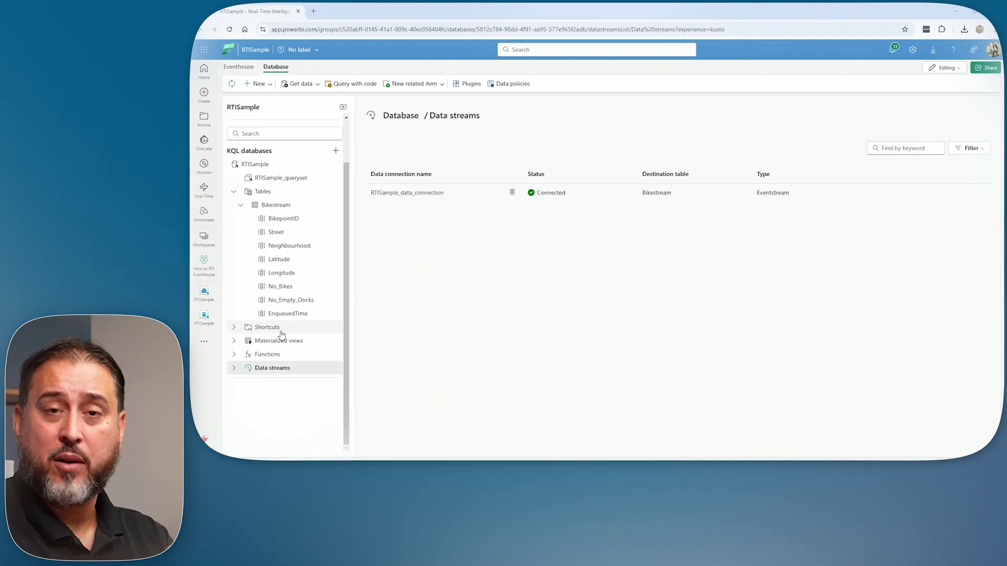
Query the Bikestream table for any 100 records, look over the results, and close the query
scroll(282, 334, up, 1)
click(242, 254)
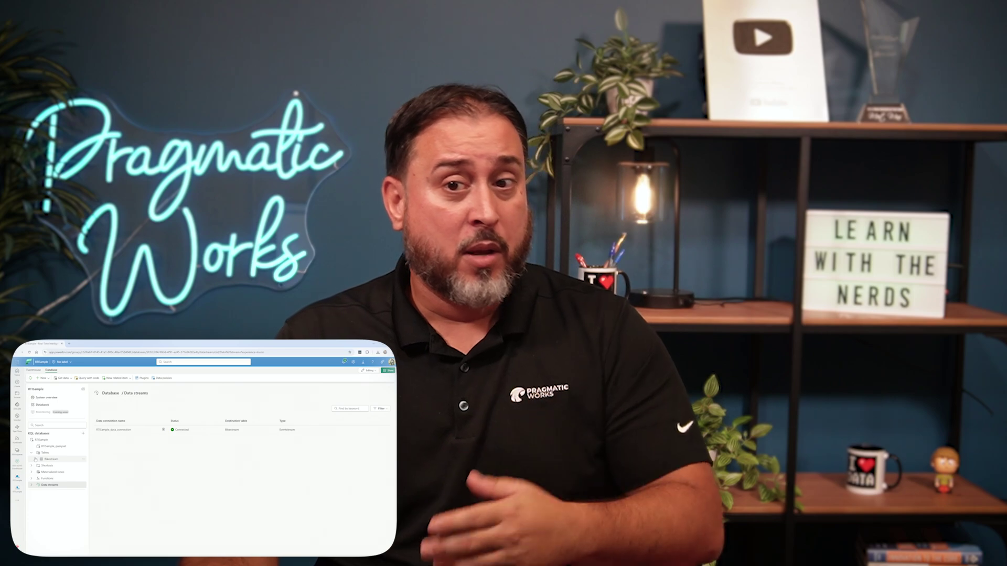
click(46, 460)
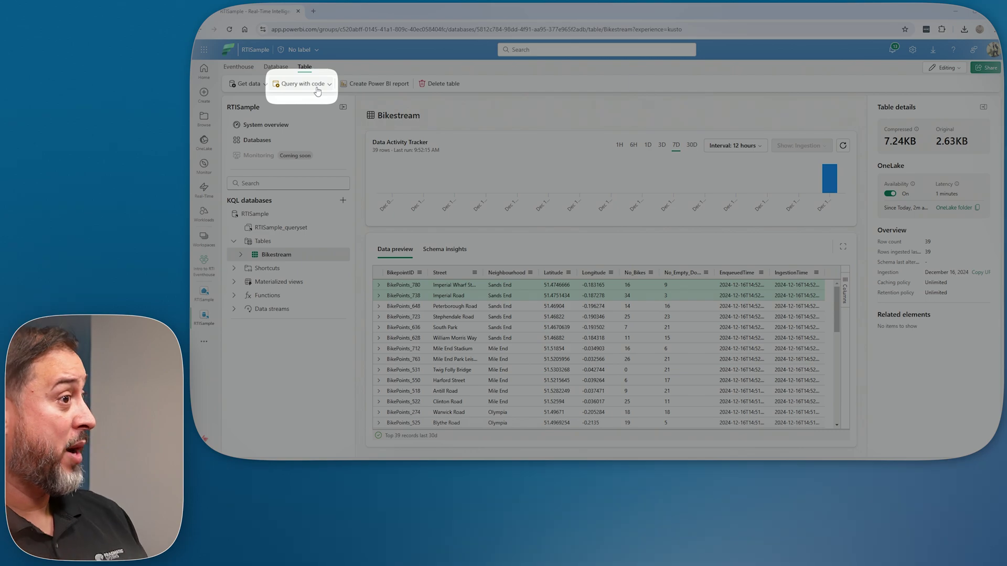
click(320, 88)
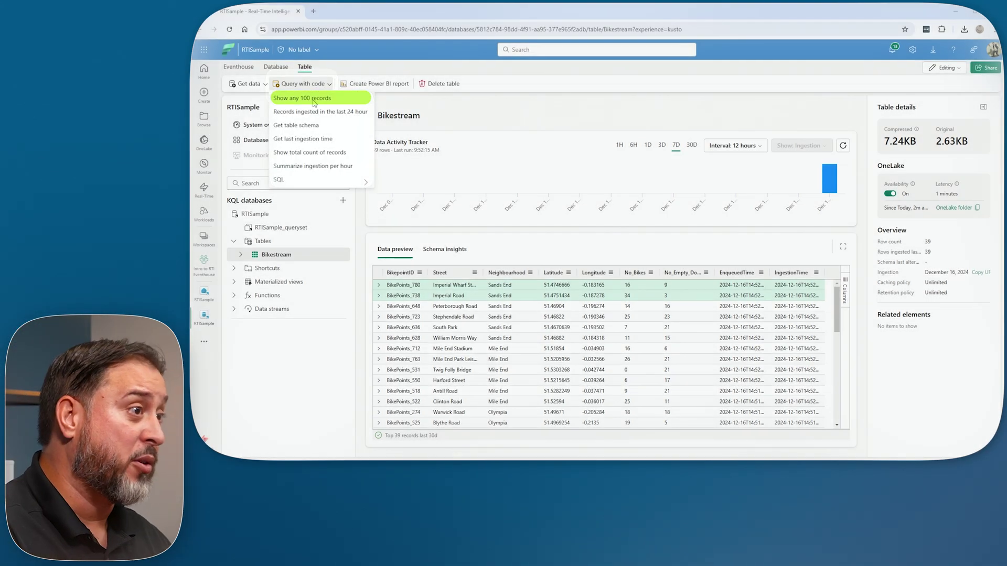
click(314, 98)
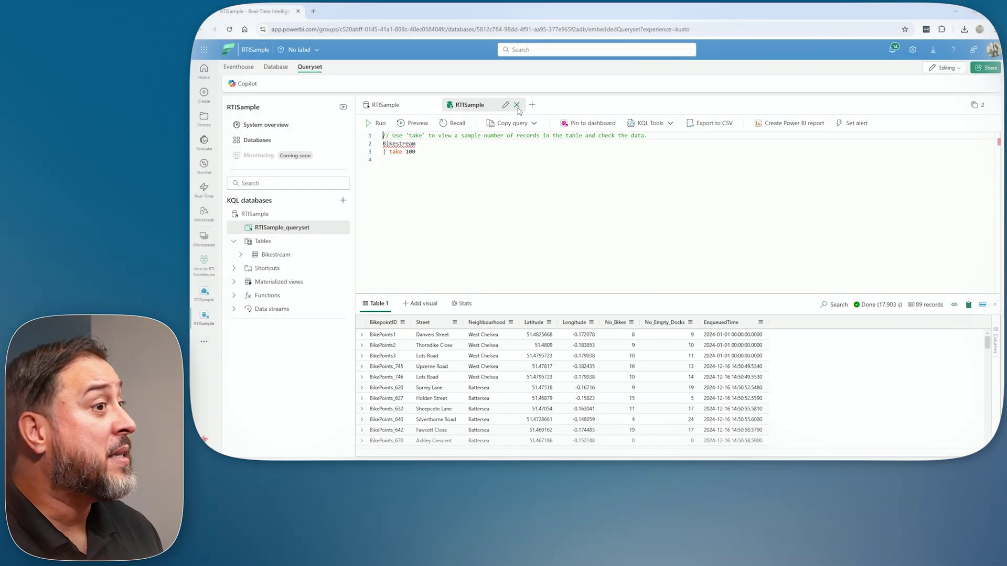
click(517, 106)
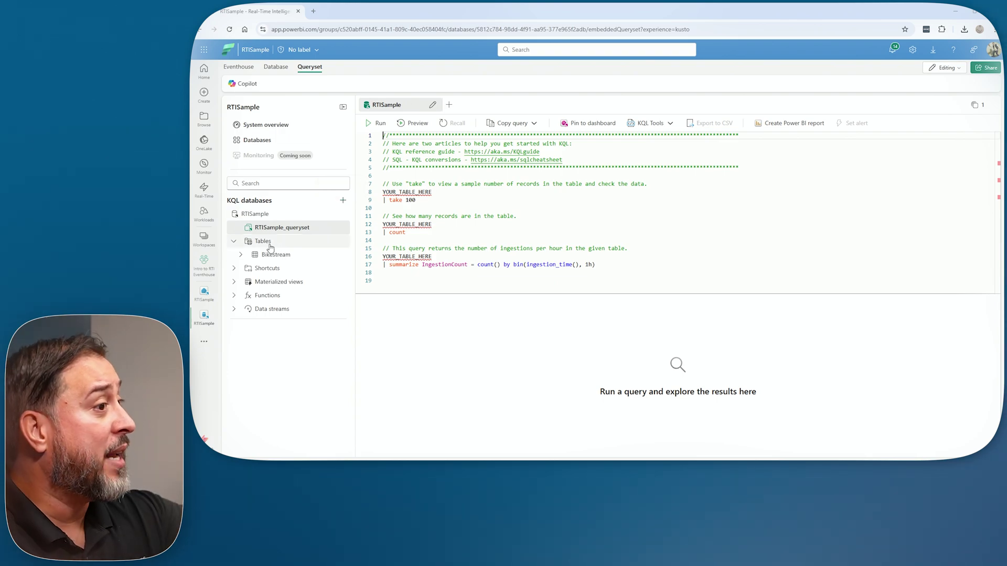
Review the one-time and continuous data sources available for the RTISample database, including the Eventstream options
click(264, 219)
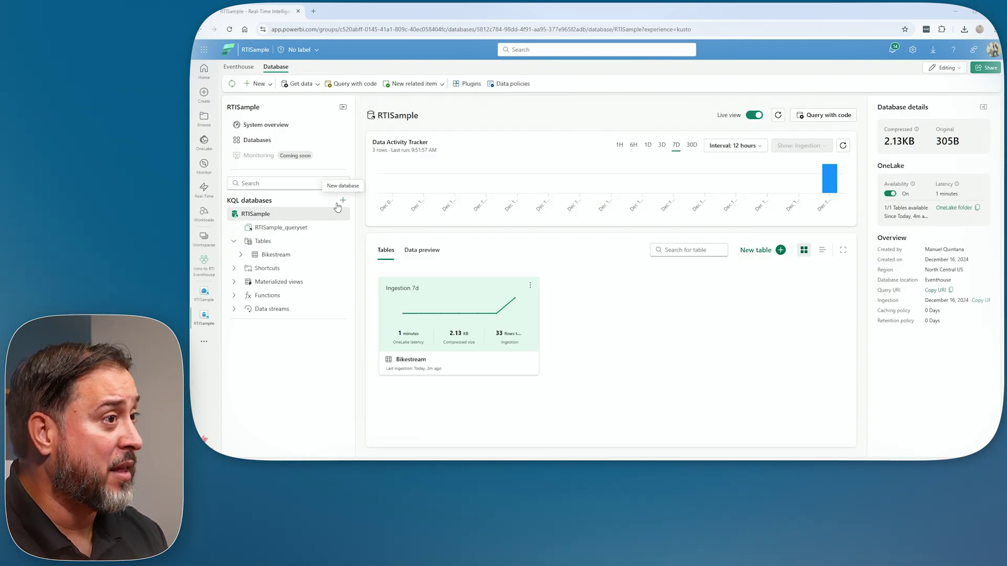
click(317, 85)
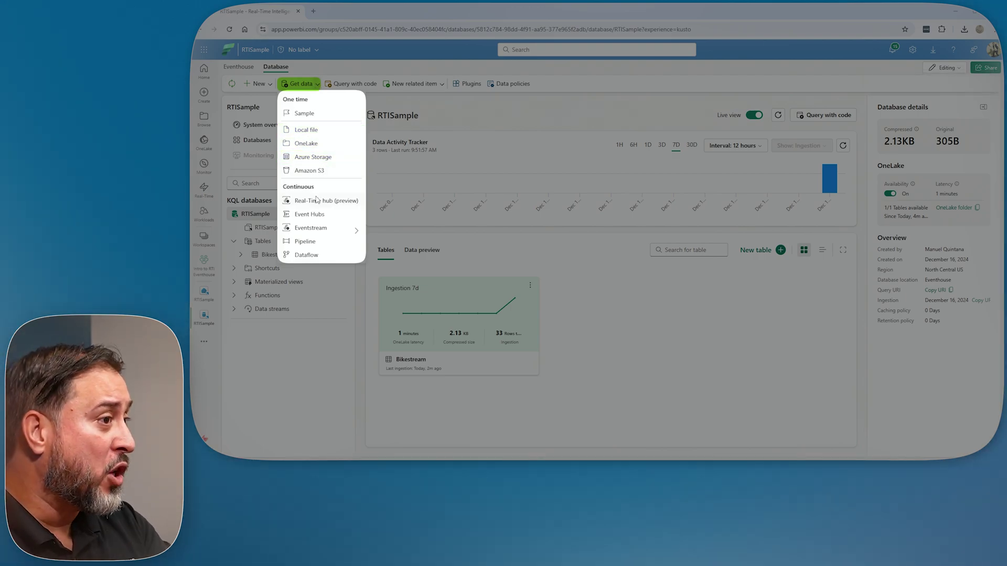
mouse_move(326, 232)
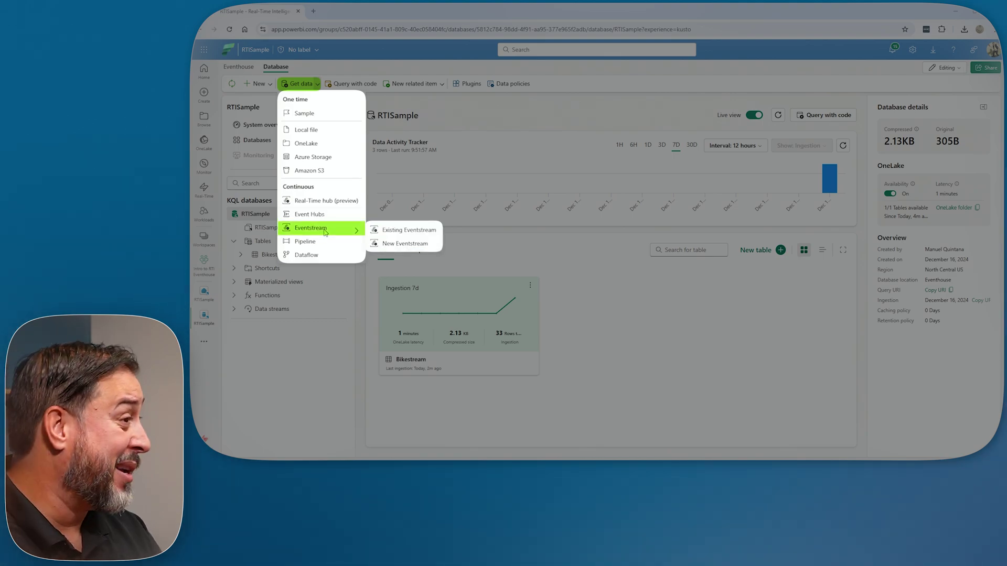
key(Down)
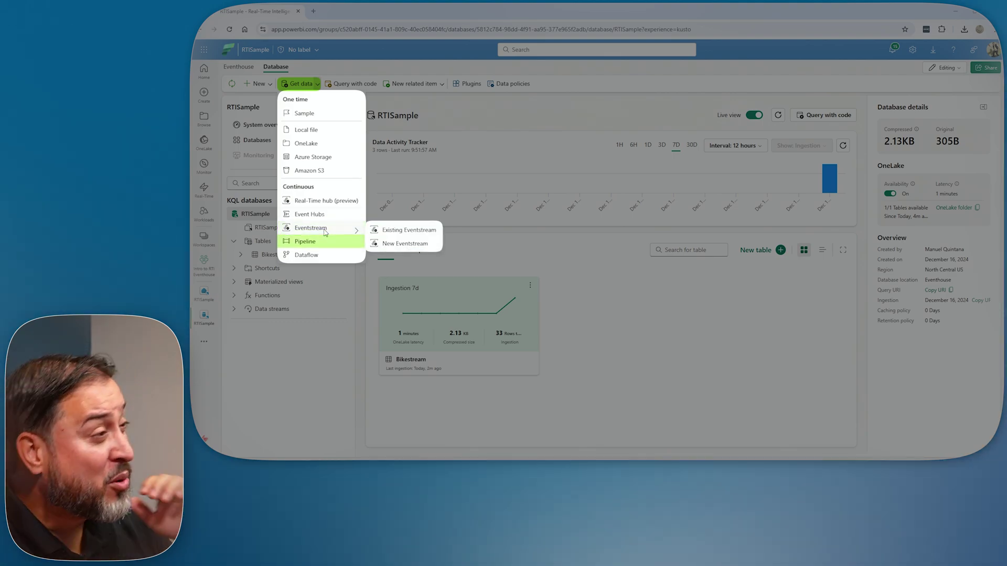
key(Down)
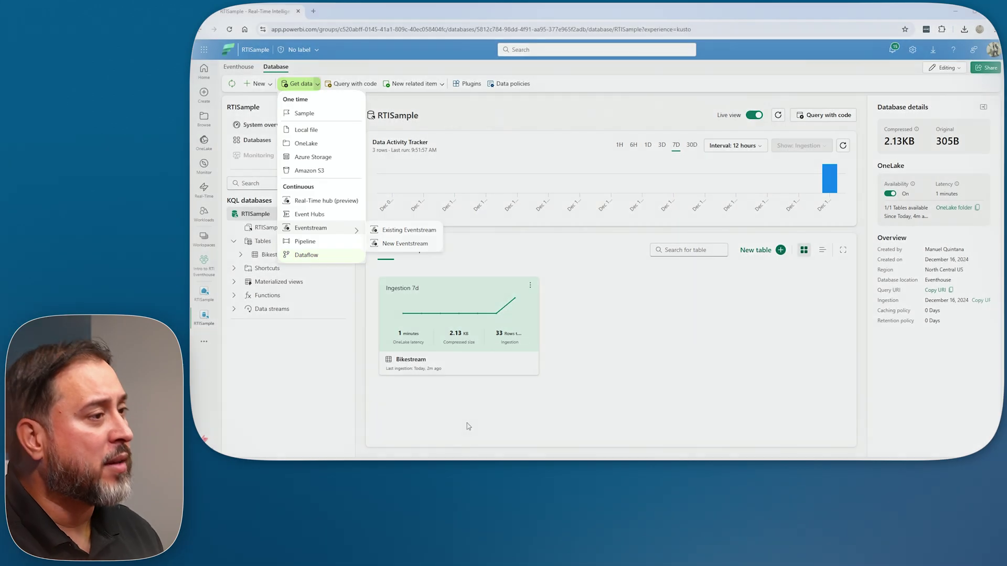
click(467, 424)
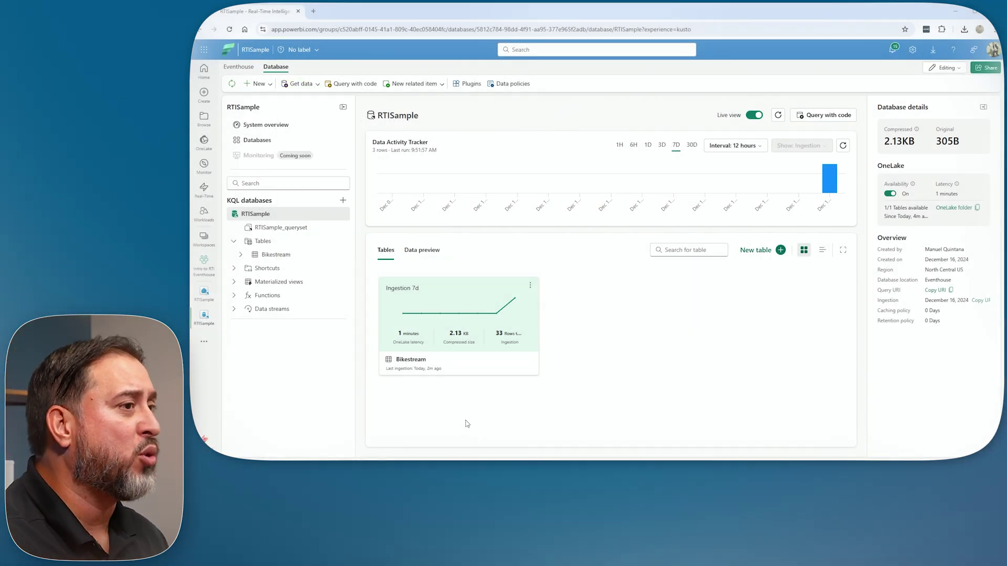
From the RTISample database's tables overview, review the related items and new database objects that can be created
click(263, 242)
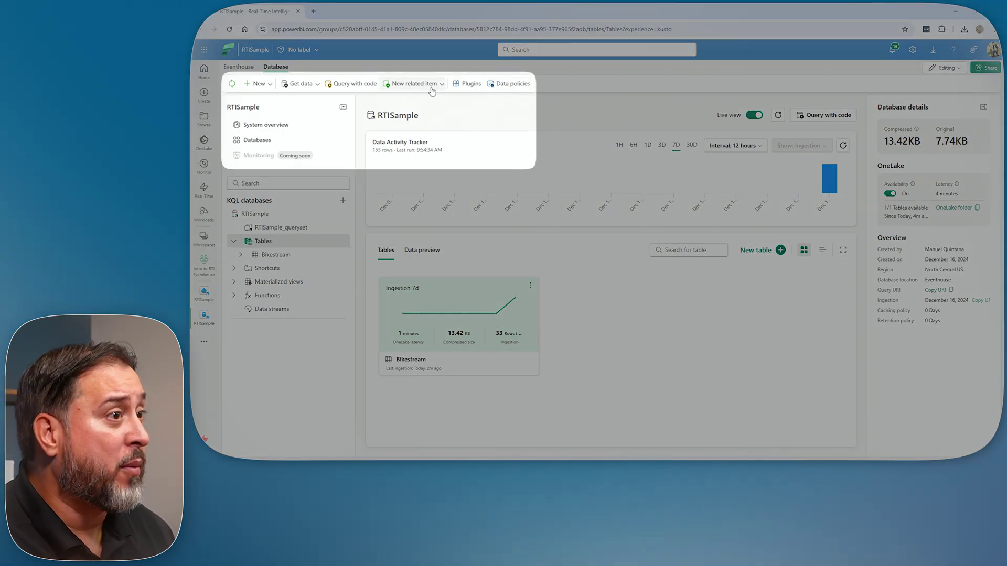
click(439, 87)
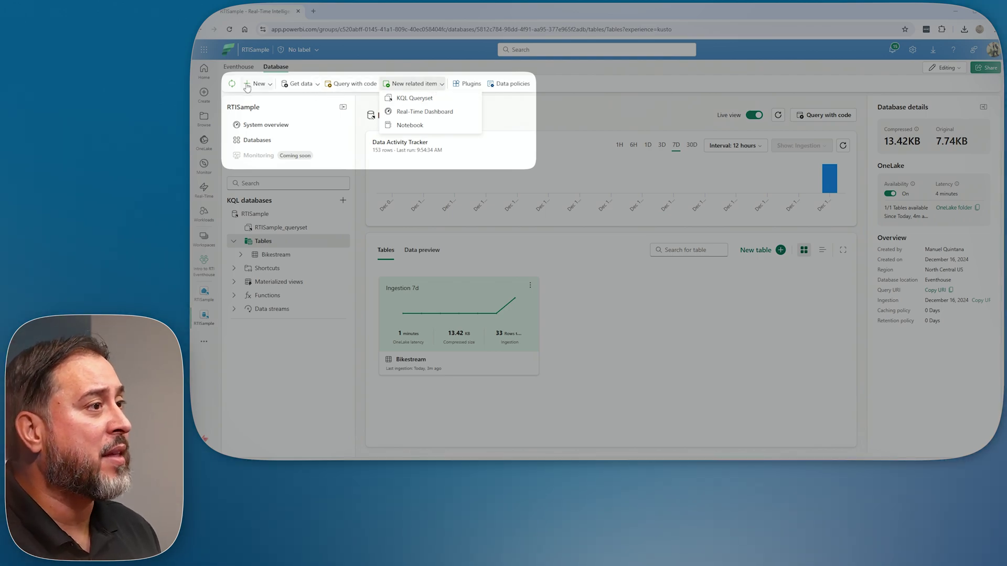
click(270, 85)
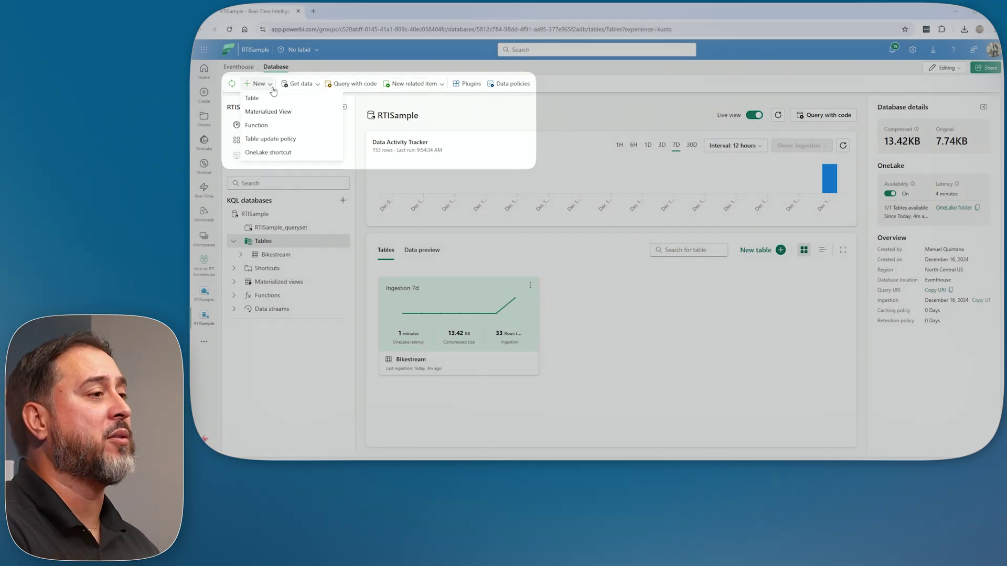
click(387, 124)
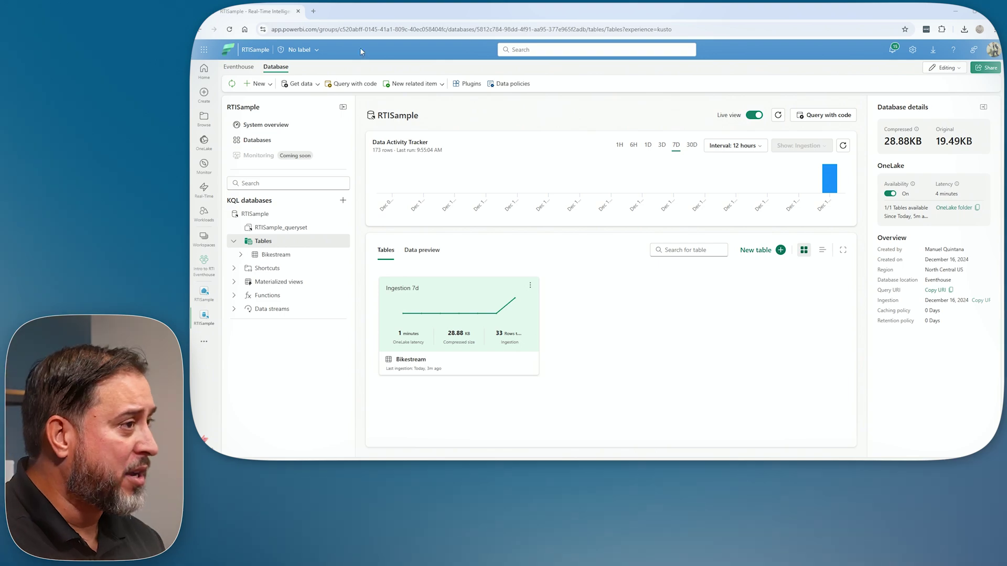
Recheck the new object types and the get-data sources, down to the existing and new Eventstream choices
click(267, 85)
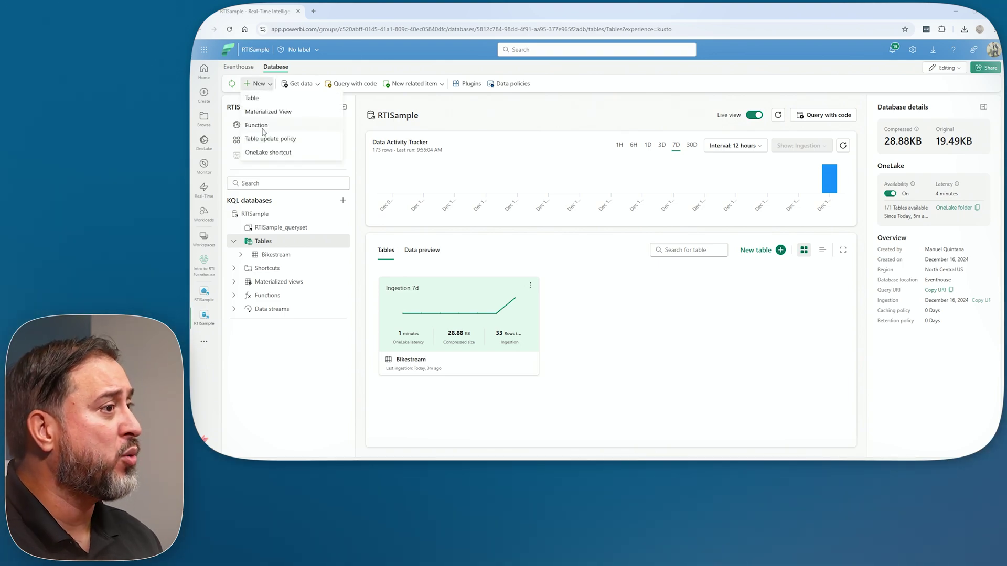
click(305, 86)
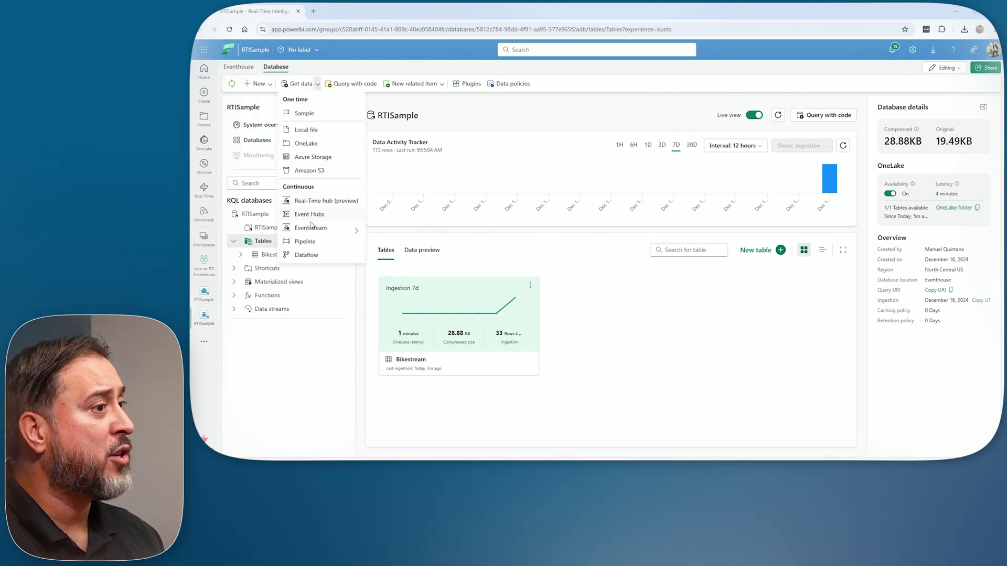
mouse_move(348, 232)
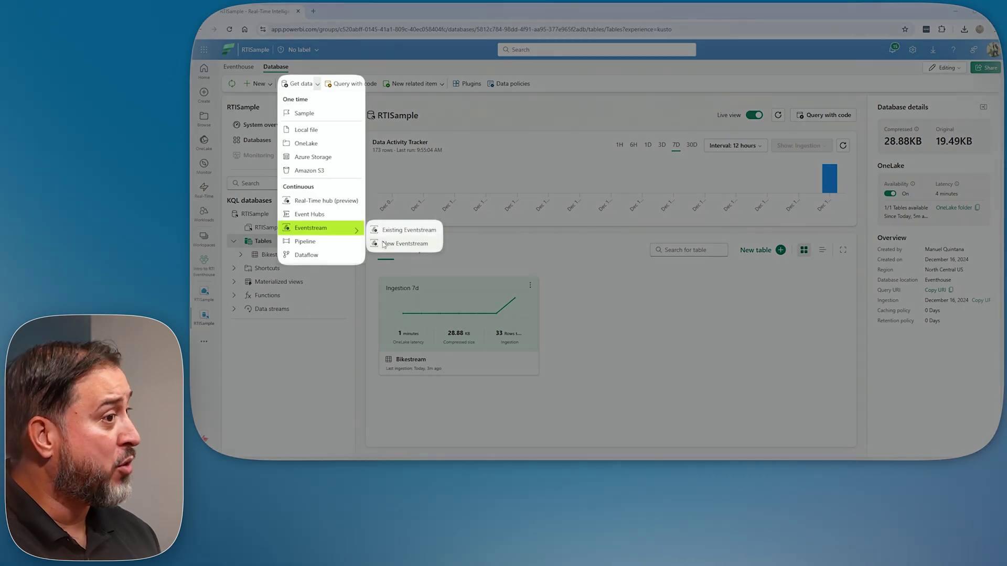